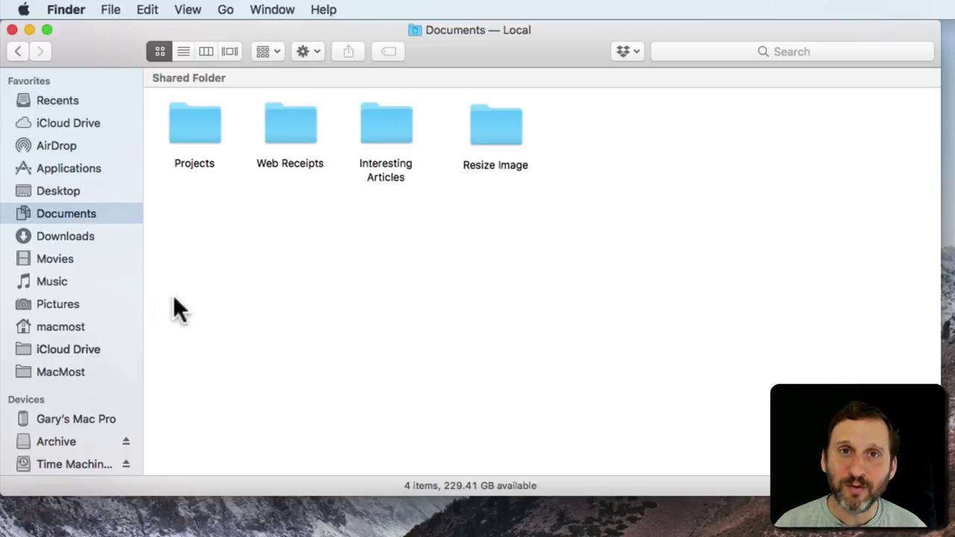
- Create a new folder named 'Work' in Documents with File > New Folder
left_click(285, 273)
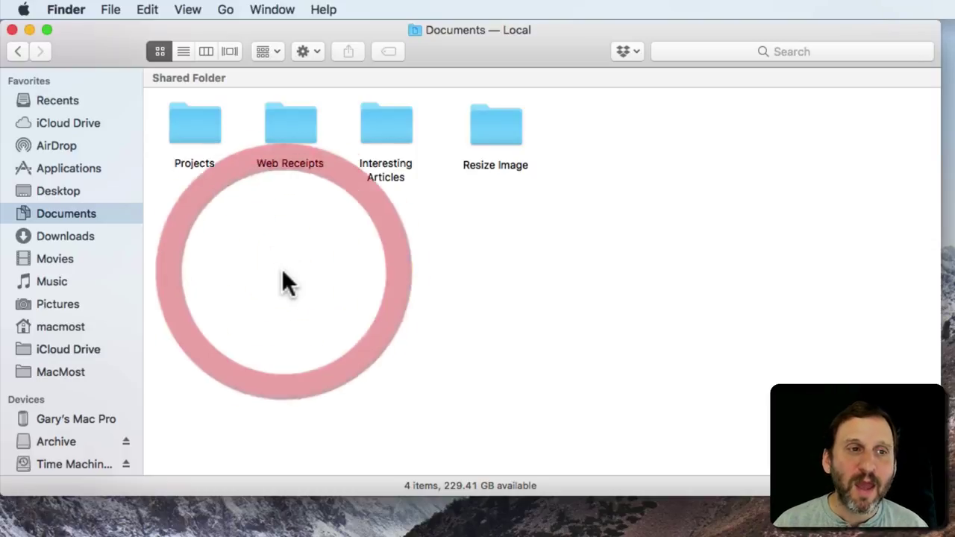
left_click(112, 10)
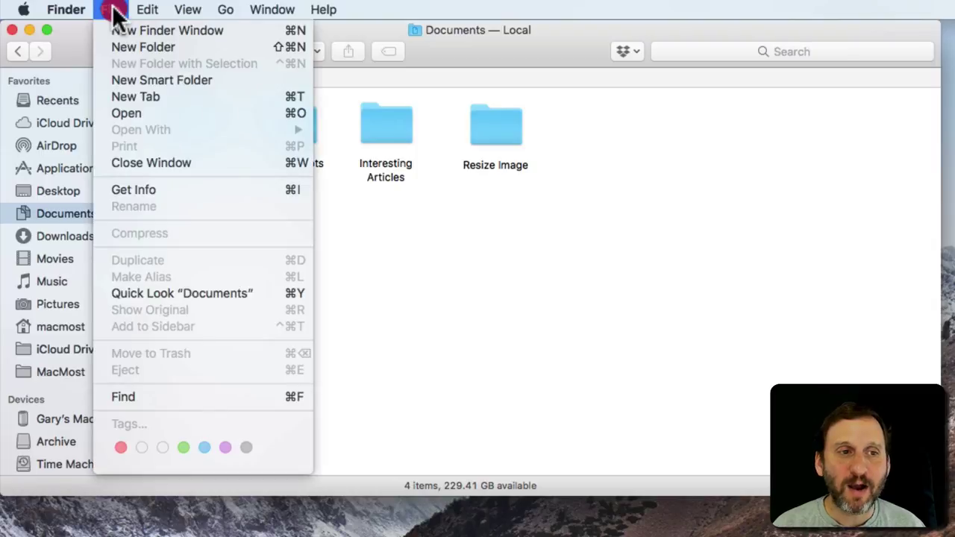
left_click(129, 46)
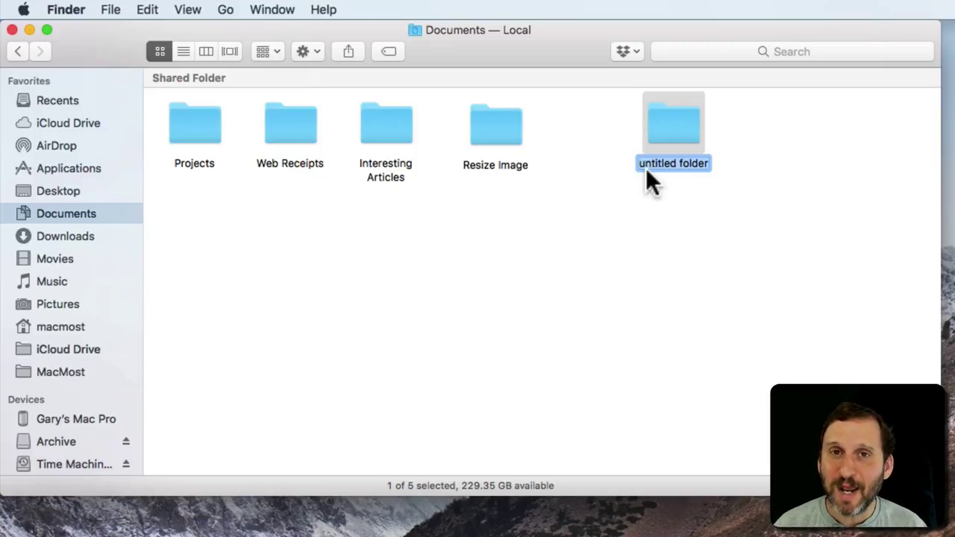
type("Work")
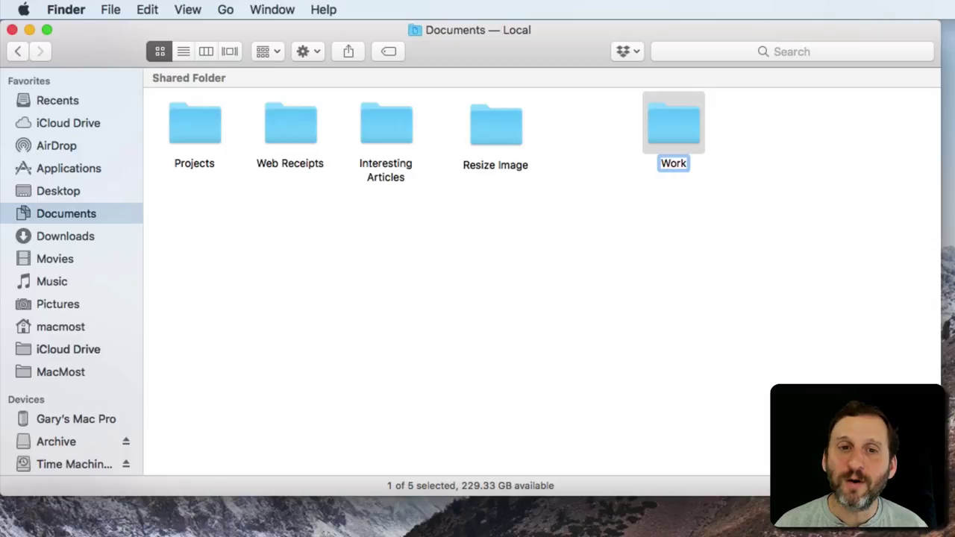
key("Return")
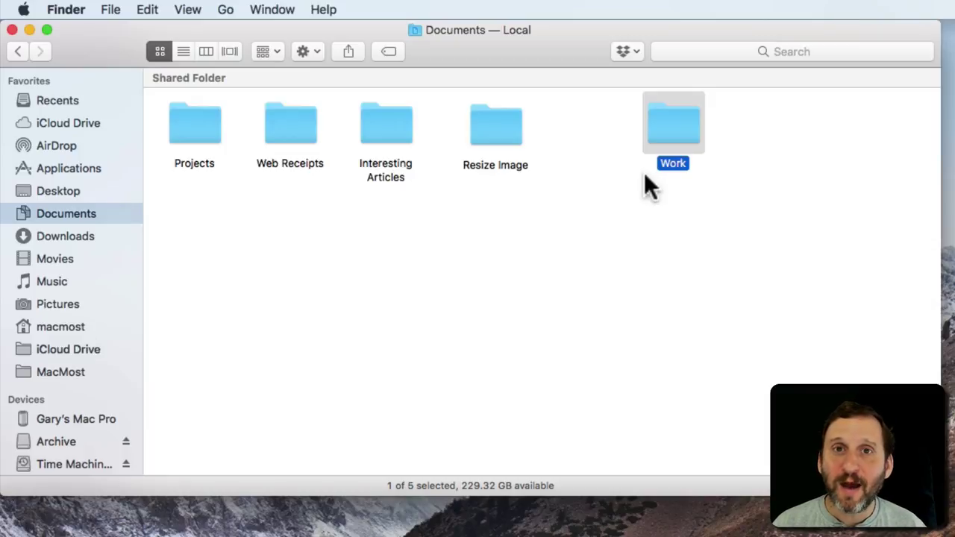
- Make a sixth folder named 'Personal' in Documents and open it, showing 0 items
left_click(113, 9)
left_click_drag(114, 10, 123, 47)
type("Personal")
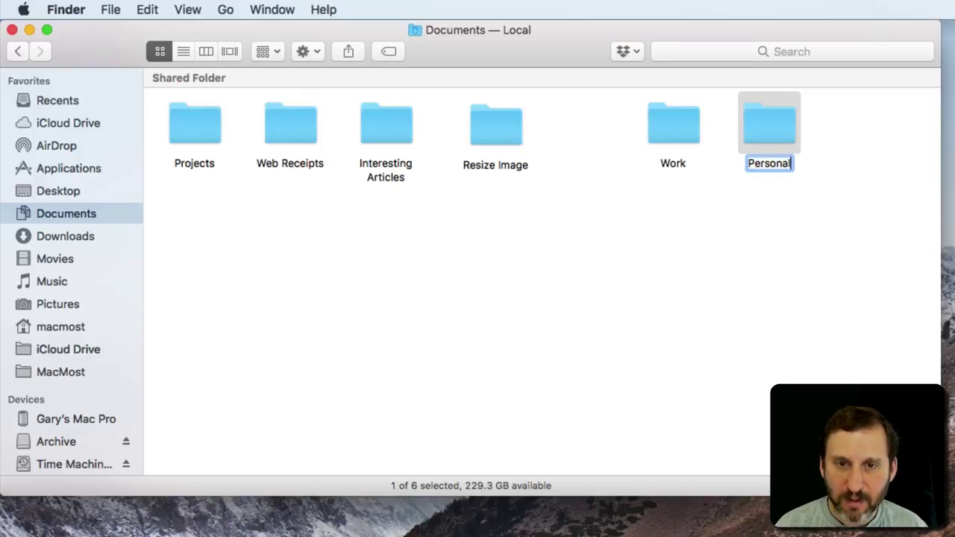
key("Return")
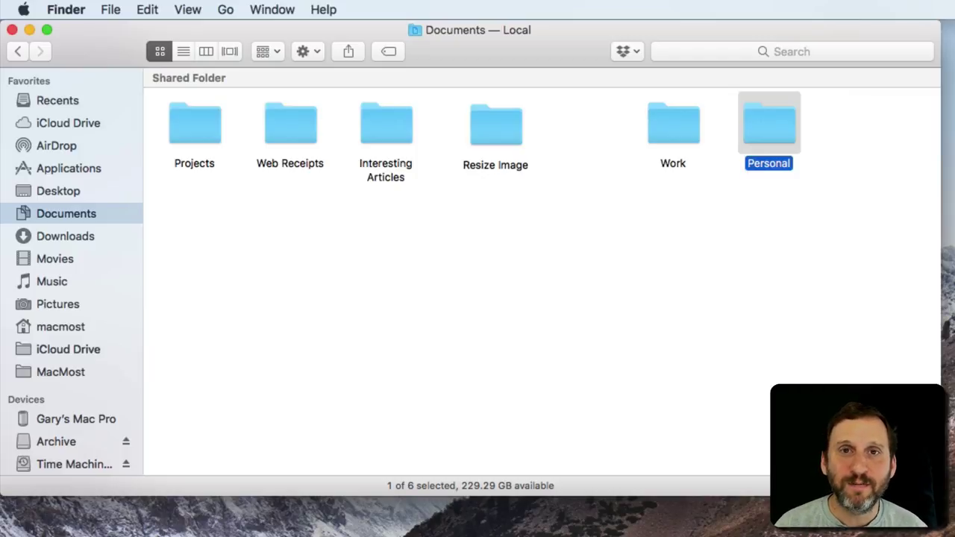
double_click(770, 136)
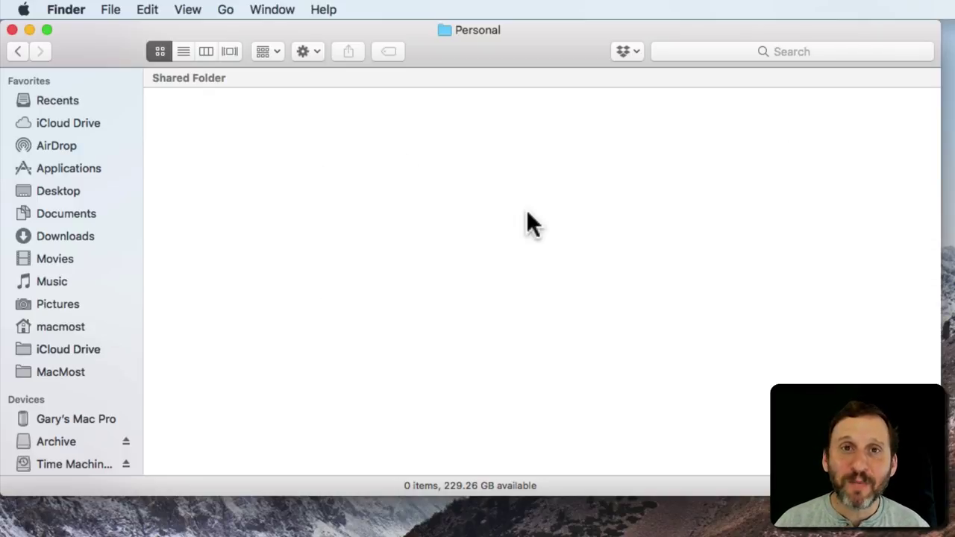
- Inside Personal, make two new folders named 'Home Expenses' and 'Hobbies' with File > New Folder
left_click(110, 9)
left_click(123, 46)
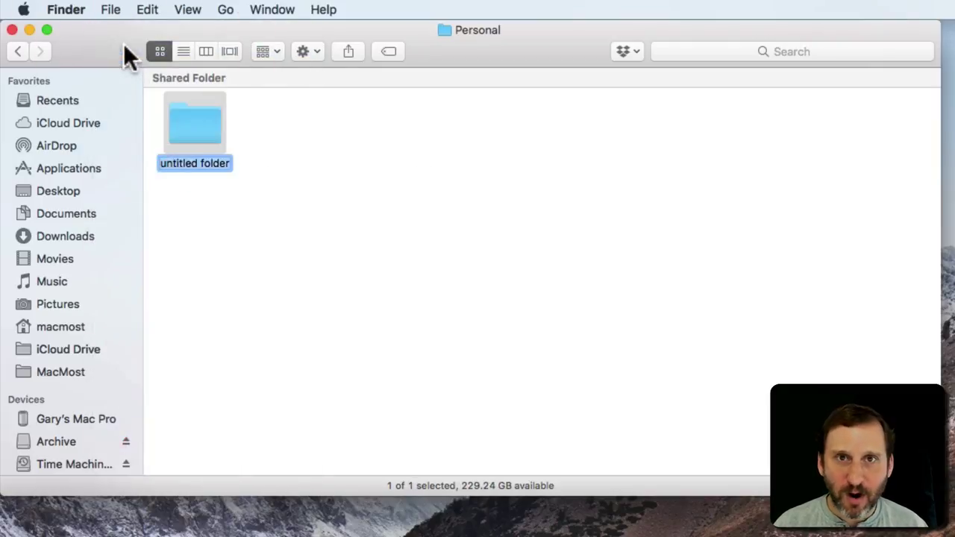
type("Ho")
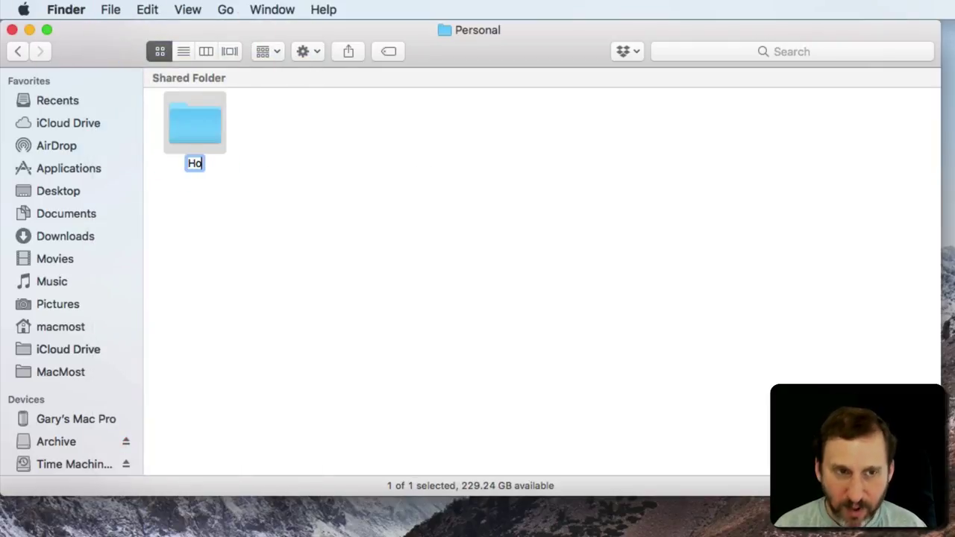
type("me Expenses")
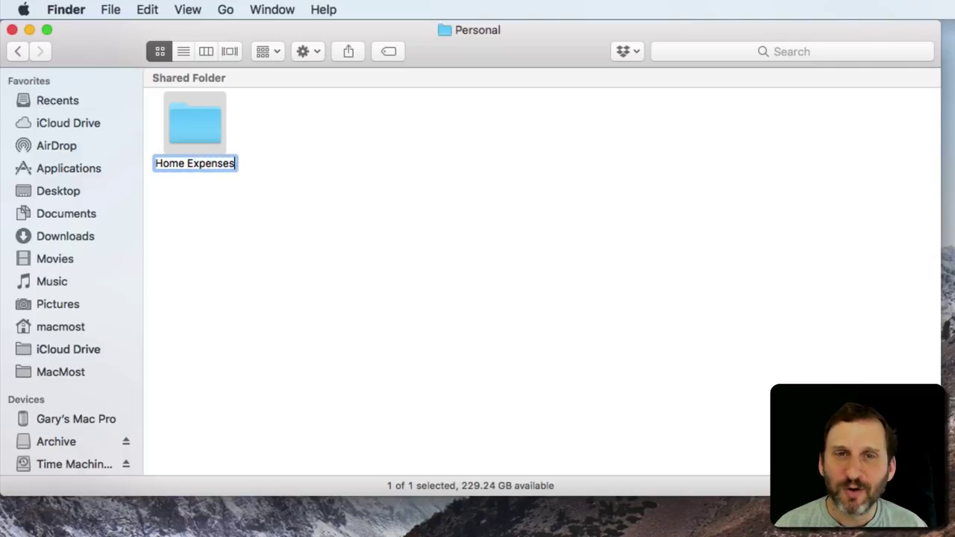
key("Return")
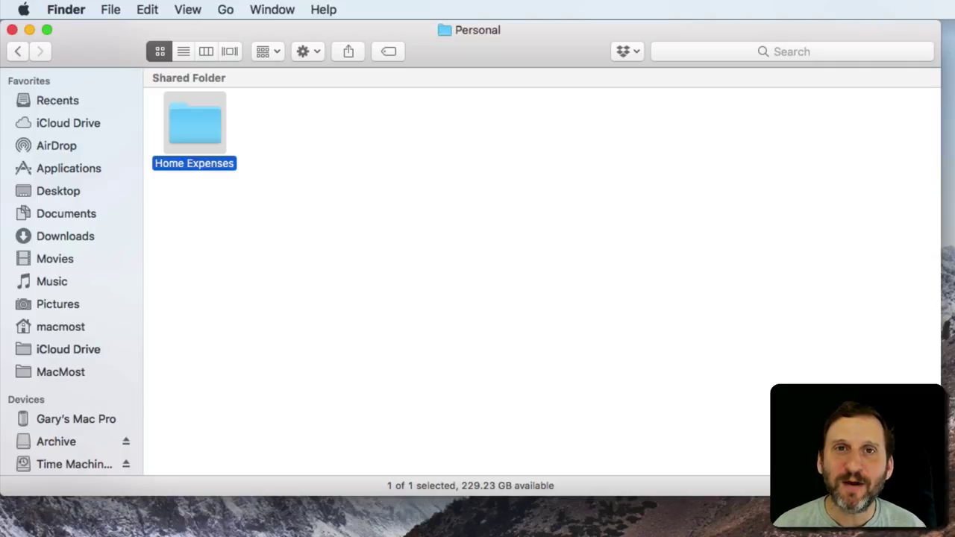
left_click(108, 9)
left_click(125, 49)
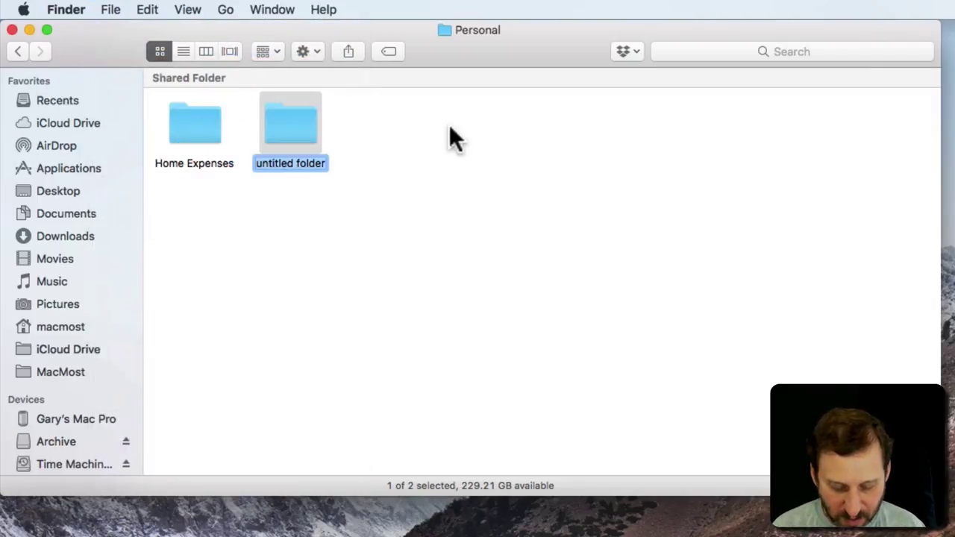
type("Hobbies")
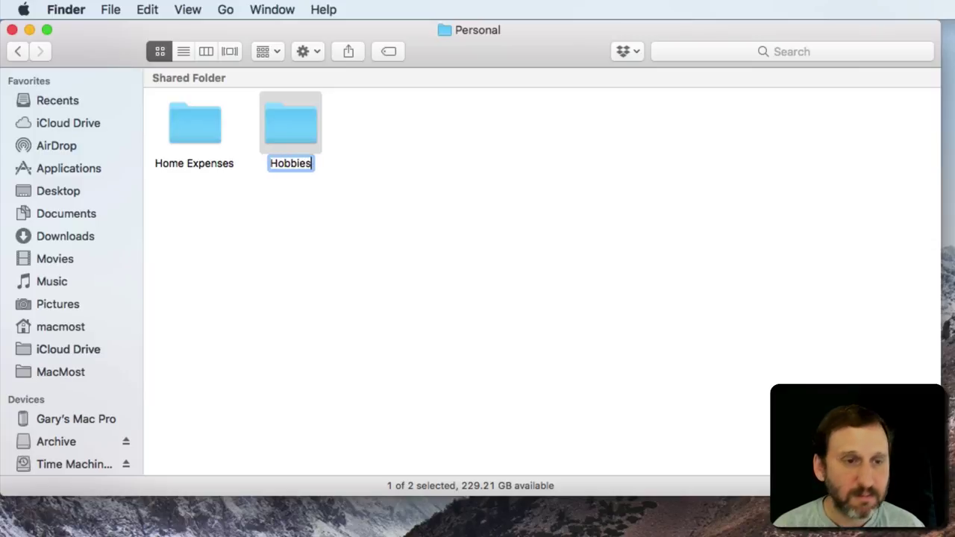
key("Return")
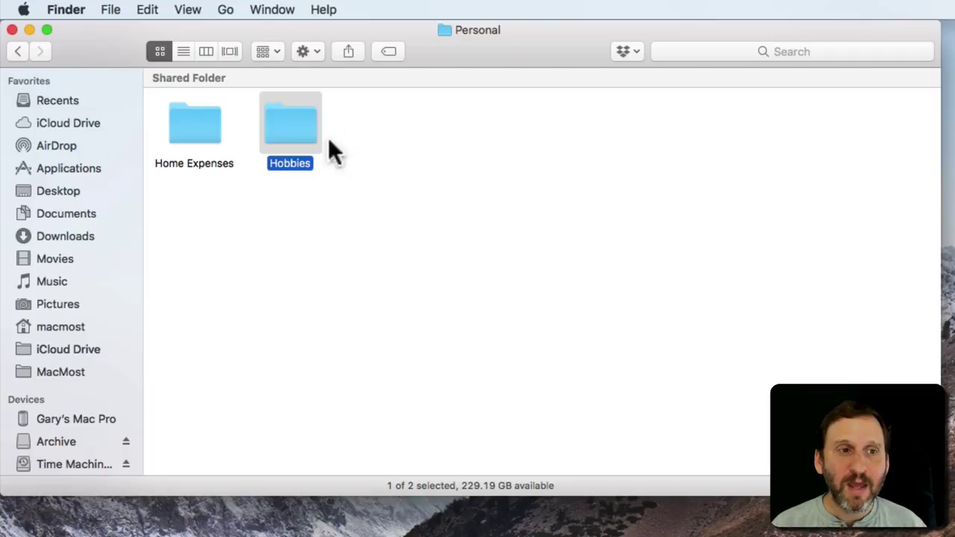
- Browse in columns through Documents to Personal > Hobbies, then show the empty Hobbies folder as icons
left_click(206, 51)
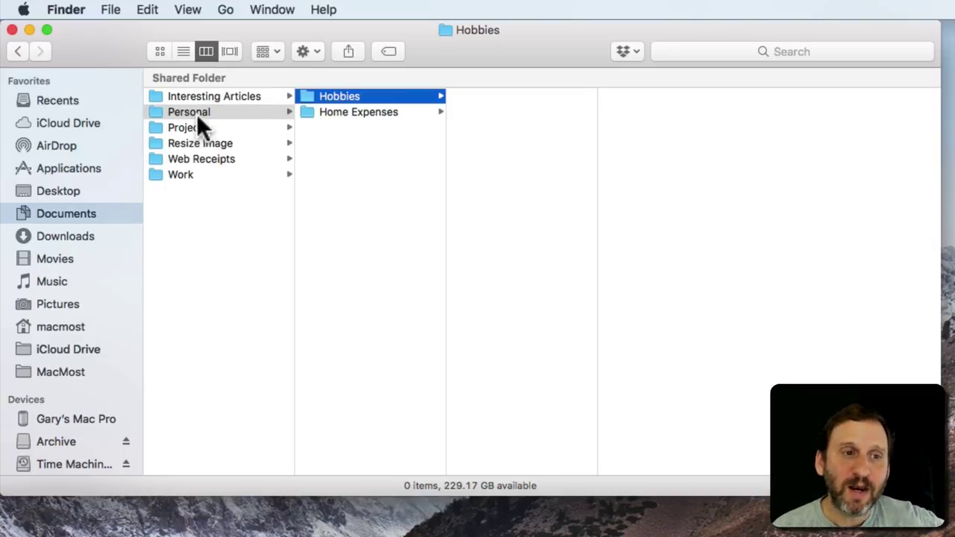
left_click(187, 174)
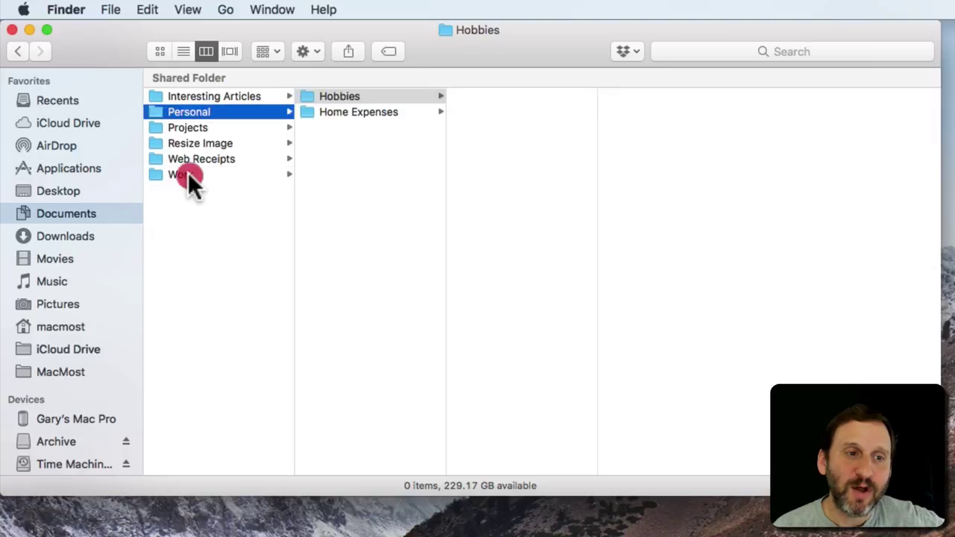
left_click(207, 97)
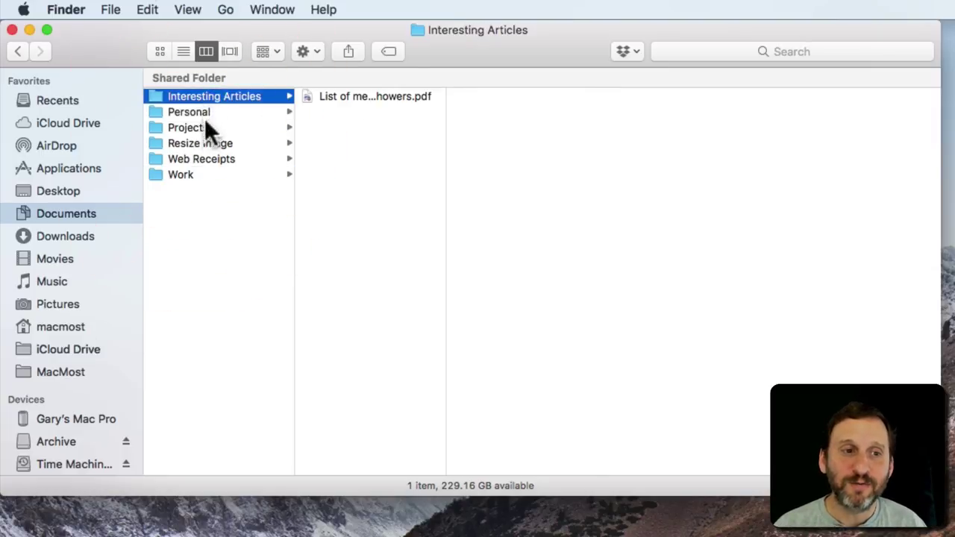
left_click(194, 127)
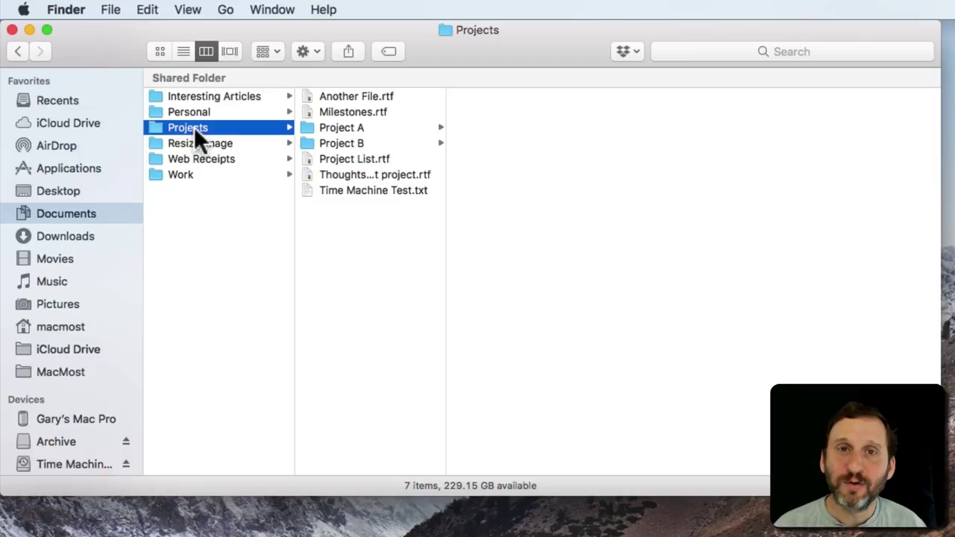
left_click(194, 111)
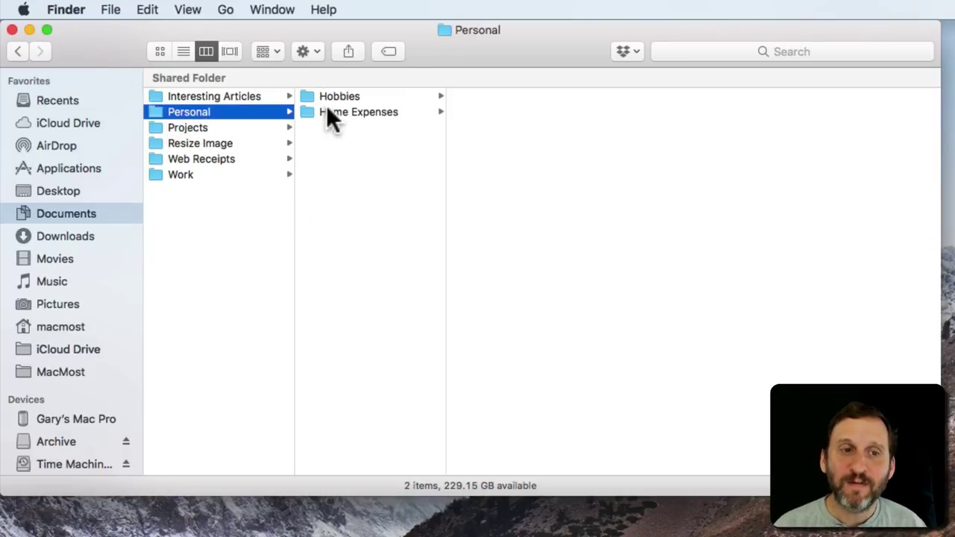
left_click(336, 112)
left_click(338, 97)
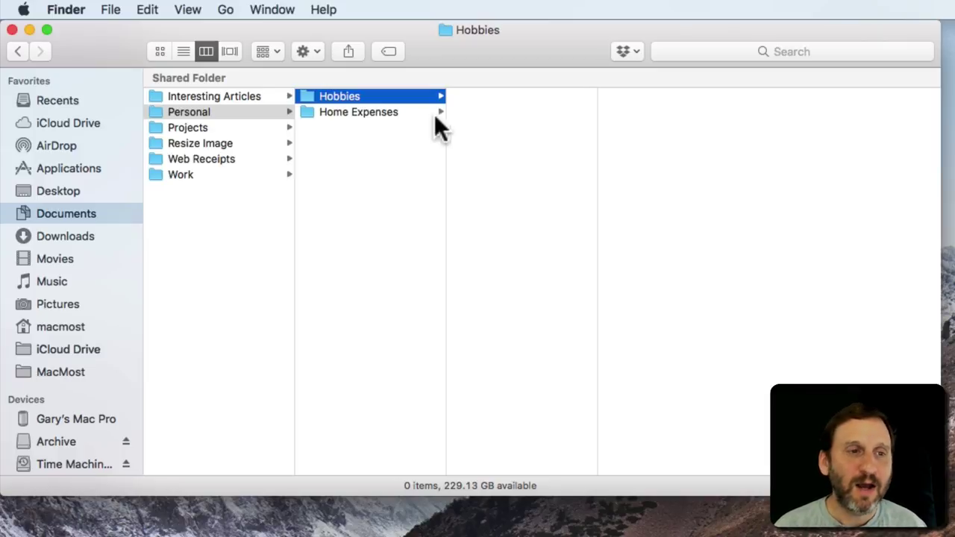
left_click(162, 47)
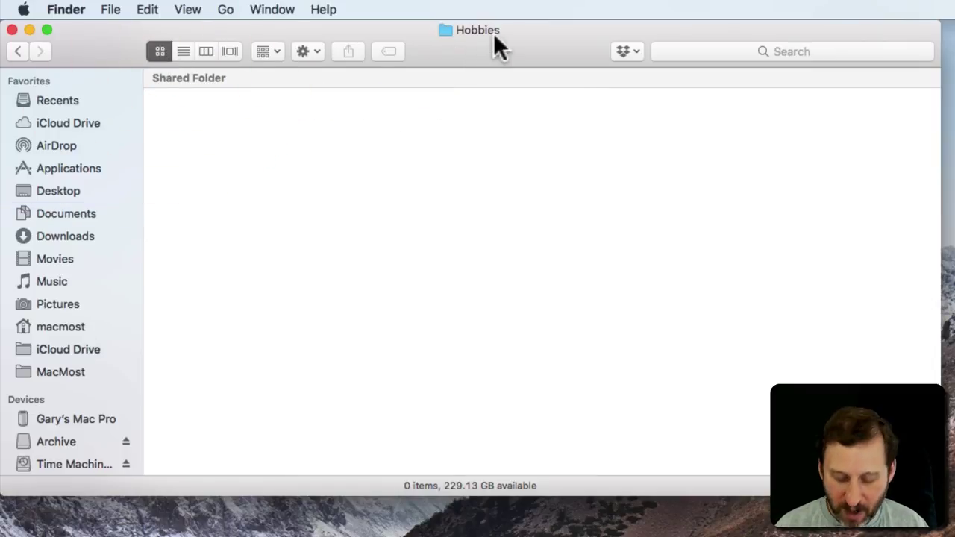
- Open Documents > Work in a new Finder window and move that window down-right, uncovering Hobbies
key("super+n")
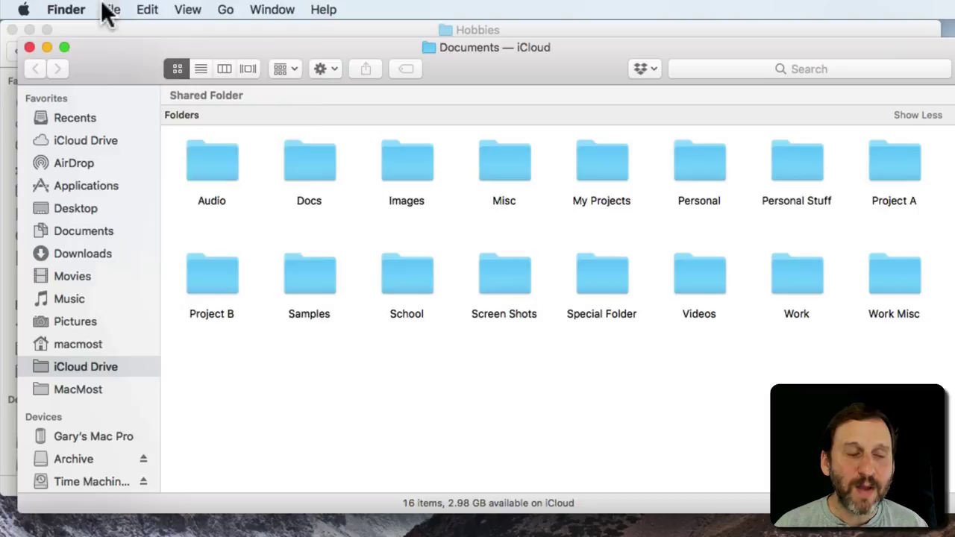
left_click(108, 12)
left_click(118, 33)
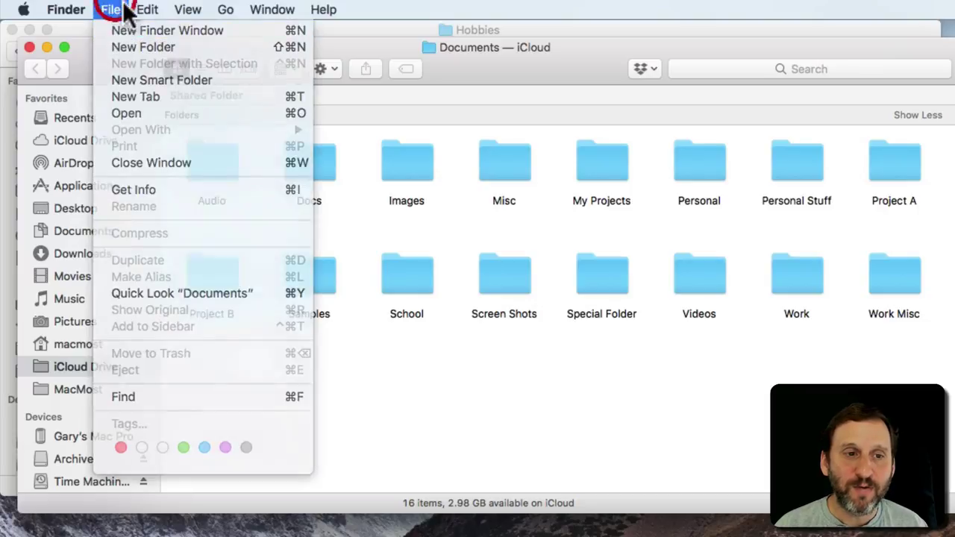
left_click(87, 231)
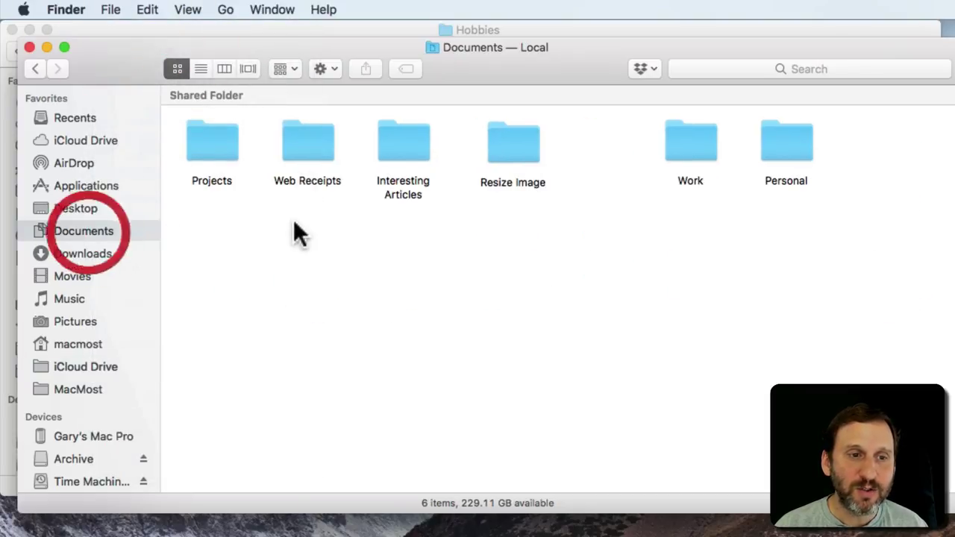
left_click(698, 151)
double_click(697, 152)
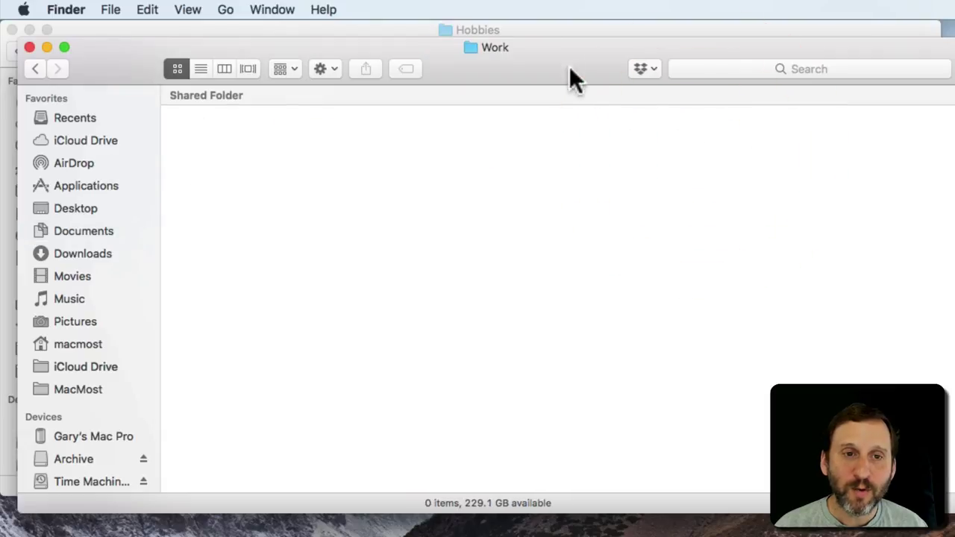
left_click_drag(570, 66, 908, 224)
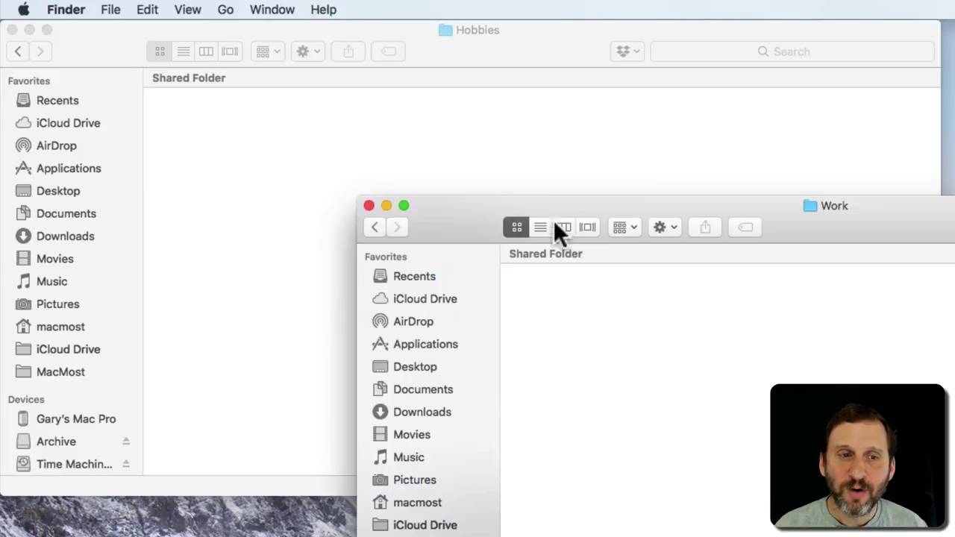
- Close the Work window, then in columns move Another File.rtf from Projects to Work, then to Personal > Hobbies
left_click(368, 205)
left_click(206, 51)
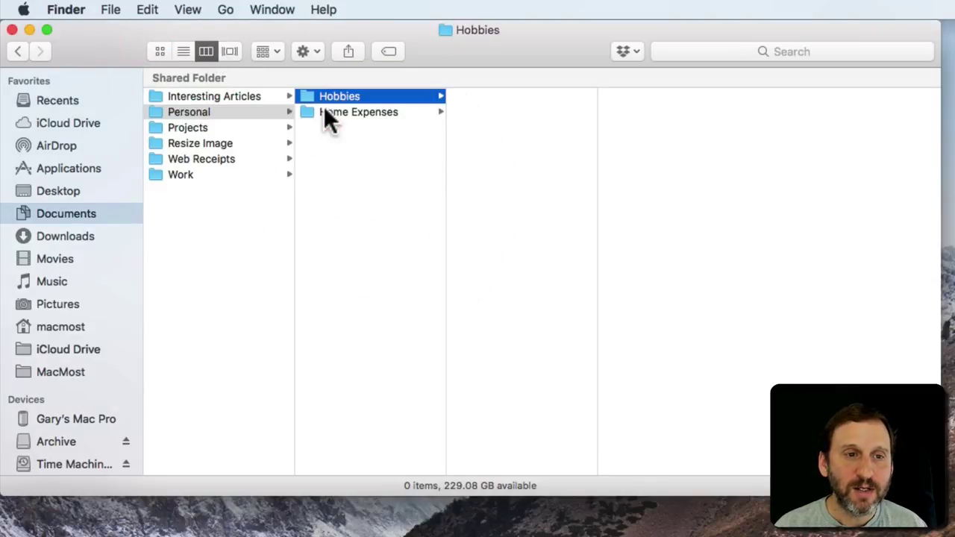
left_click(206, 127)
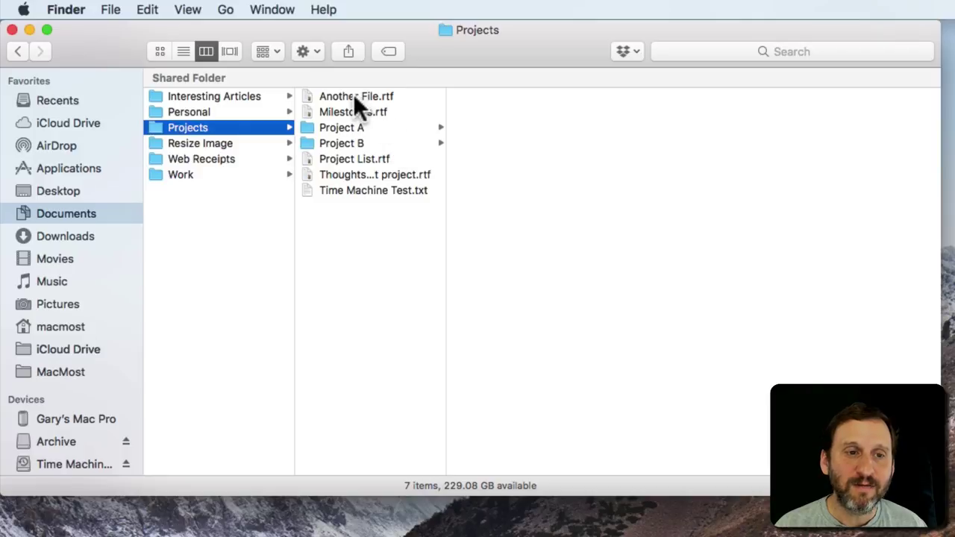
left_click_drag(349, 98, 175, 169)
left_click(179, 174)
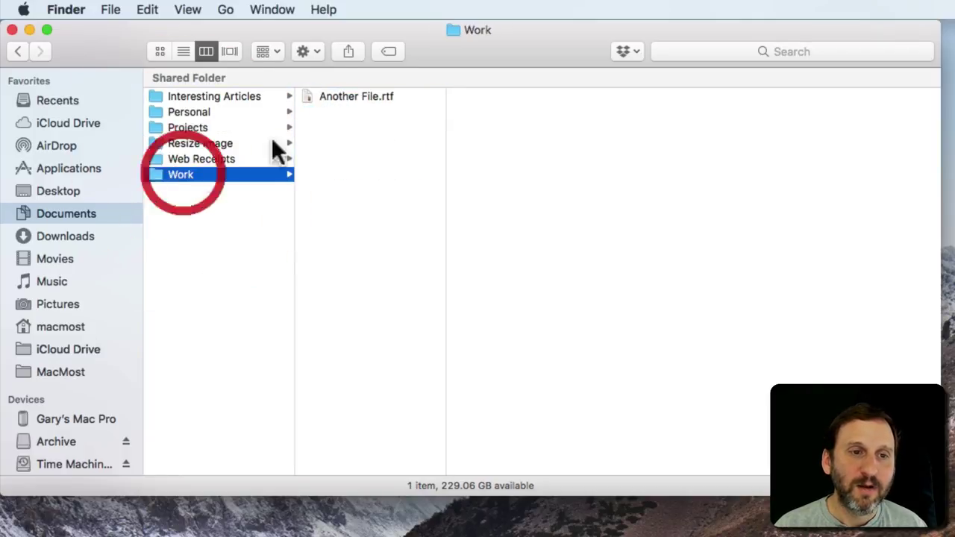
mouse_move(341, 97)
left_mouse_down()
mouse_move(262, 128)
mouse_move(183, 112)
mouse_move(250, 118)
mouse_move(339, 103)
mouse_move(346, 118)
mouse_move(346, 100)
left_mouse_up()
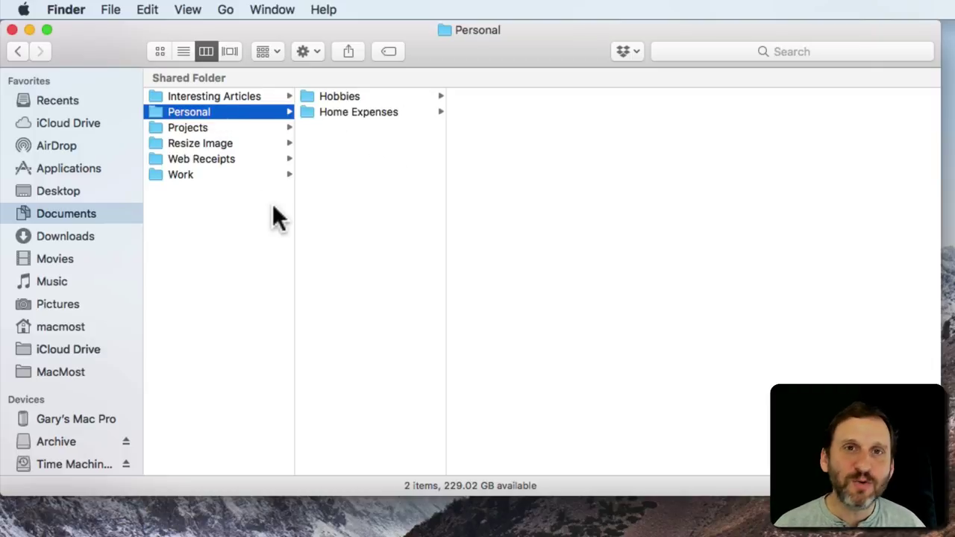
- Select Hobbies to confirm it holds Another File.rtf, a 314-byte file previewing 'Testing.'
left_click(340, 97)
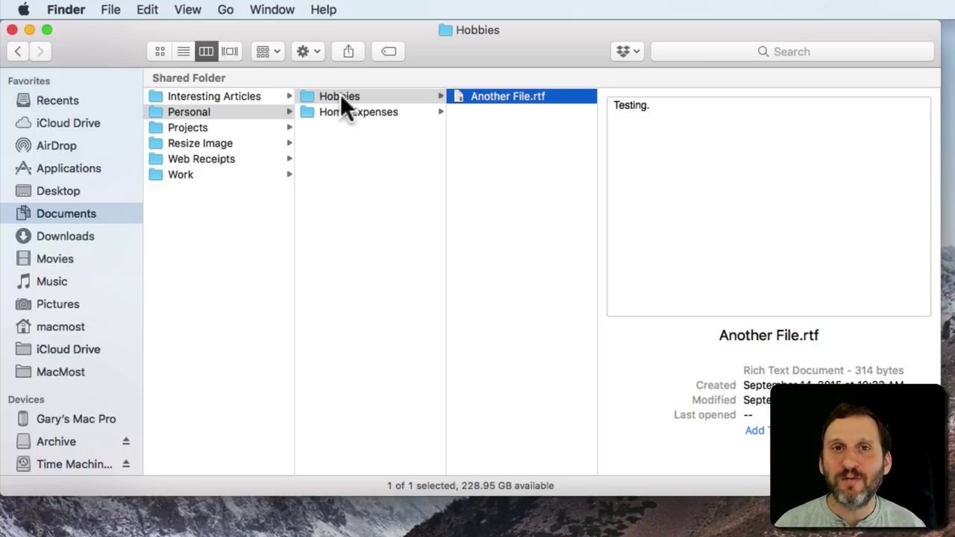
- In Documents icon view, rename the Work folder to 'New Name' and start dragging the Personal icon
key("super+1")
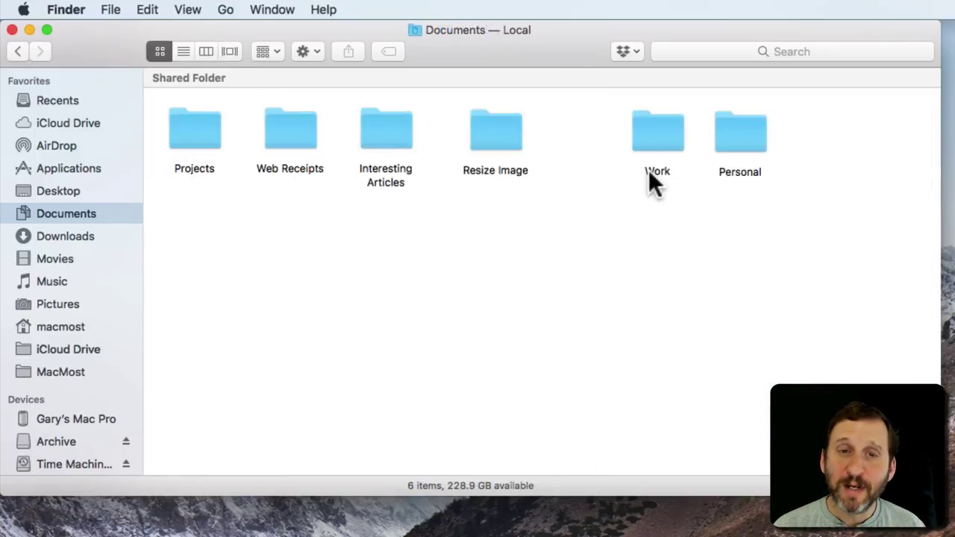
left_click(653, 141)
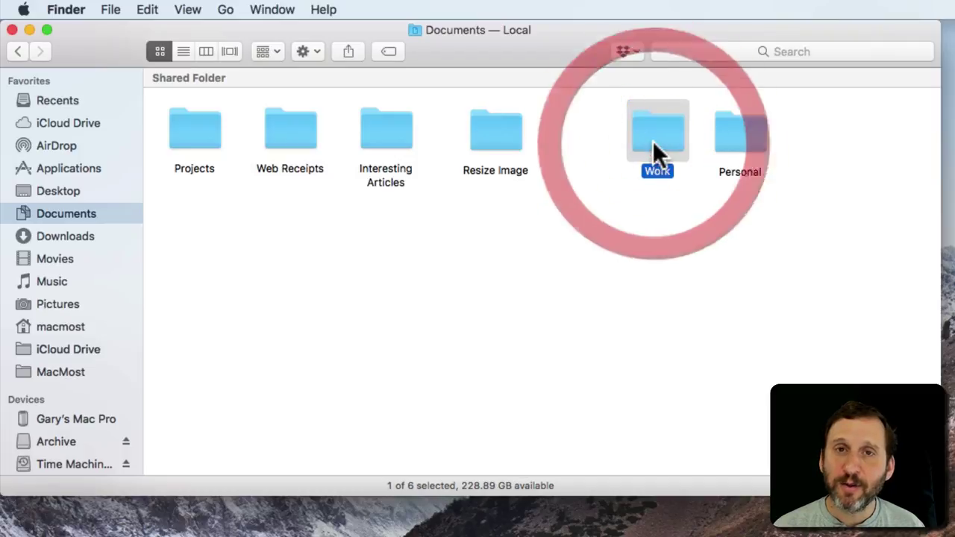
key("Return")
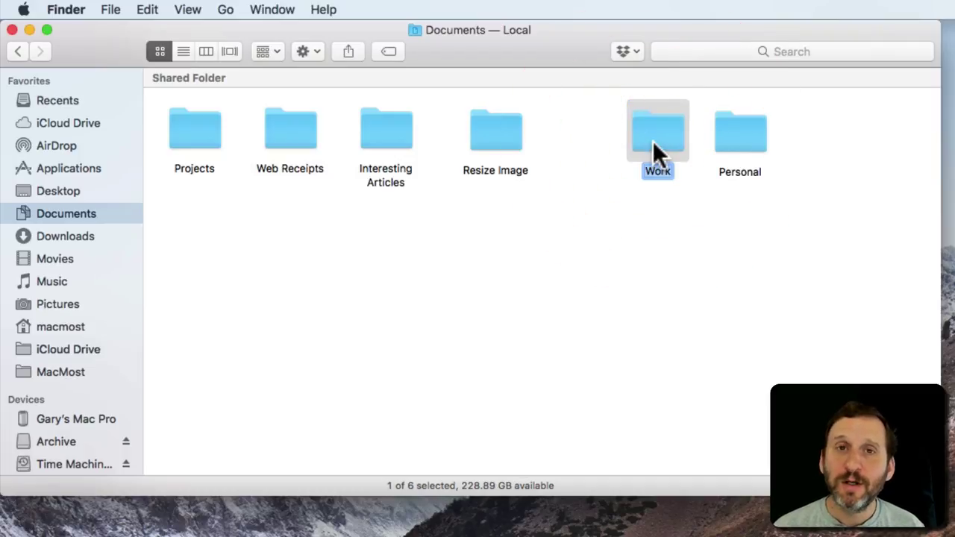
type("New Name")
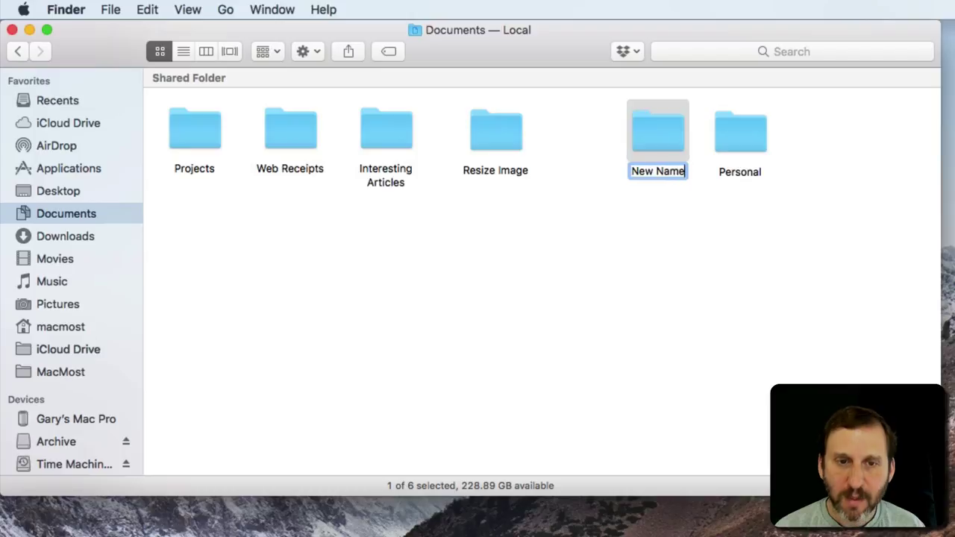
key("Return")
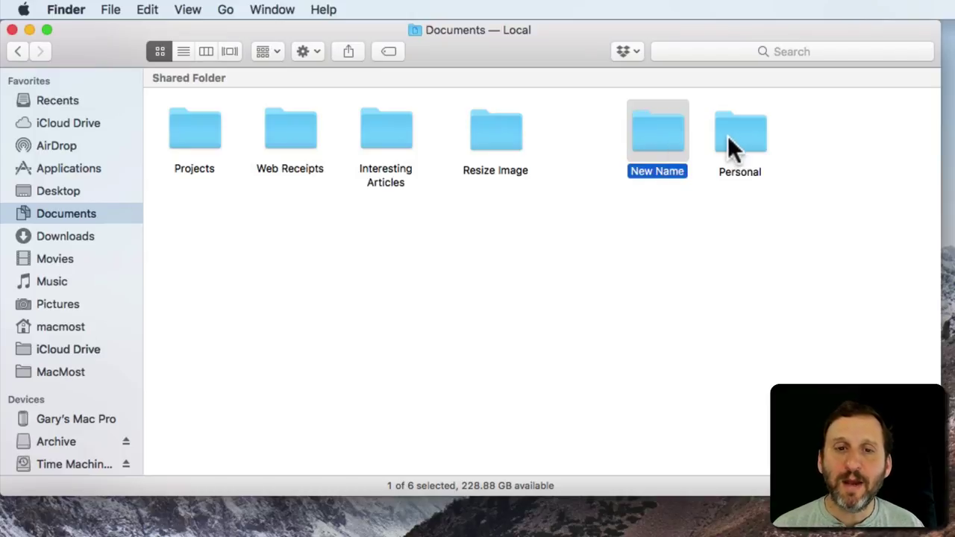
left_click_drag(734, 138, 207, 231)
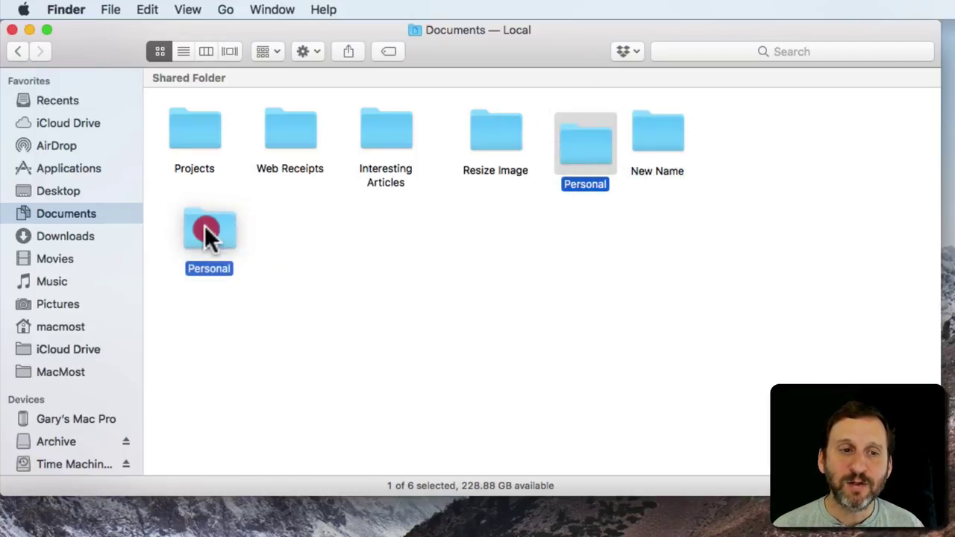
- Set View > Arrange By to None and line up Personal and New Name in a second icon row
left_click_drag(627, 168, 282, 228)
left_click(188, 10)
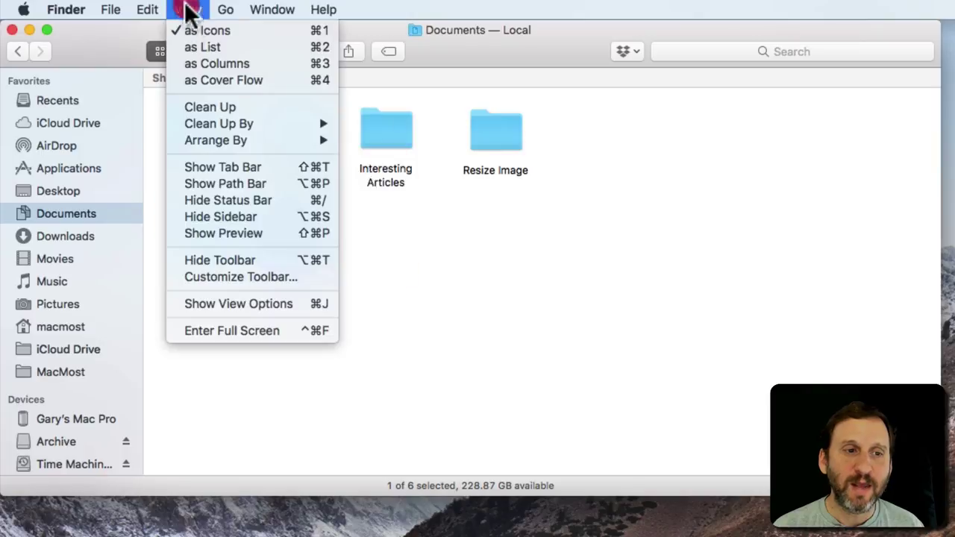
mouse_move(214, 138)
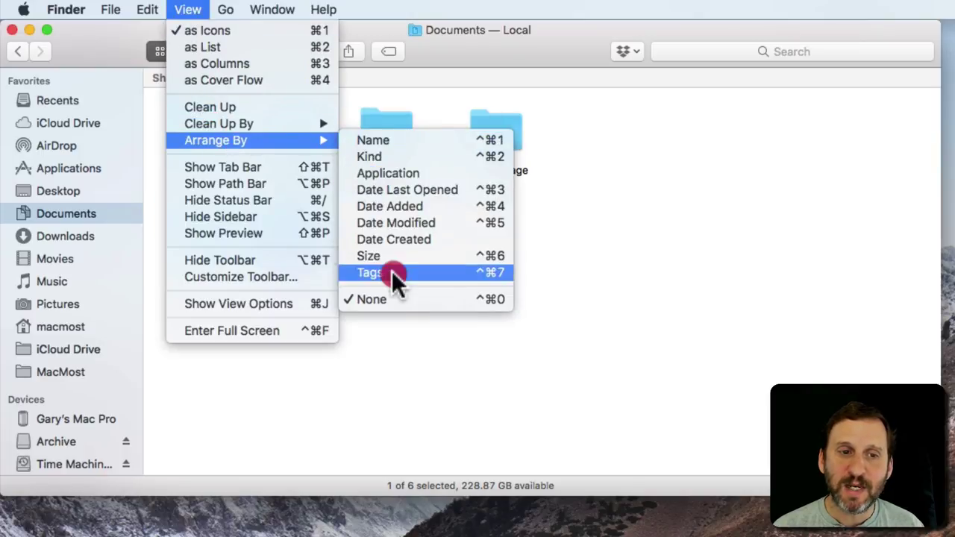
left_click(381, 297)
left_click_drag(221, 231, 220, 228)
left_click_drag(286, 224, 341, 224)
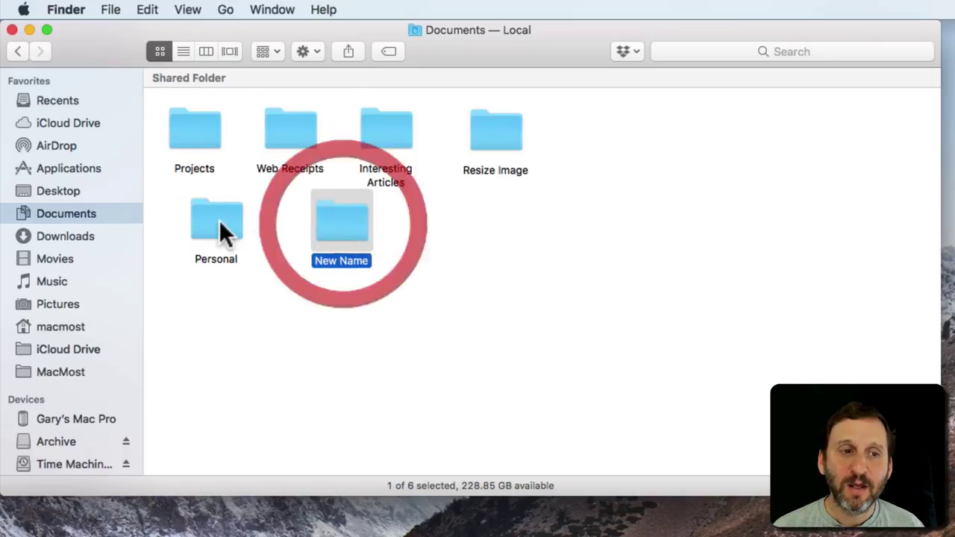
left_click_drag(206, 221, 228, 224)
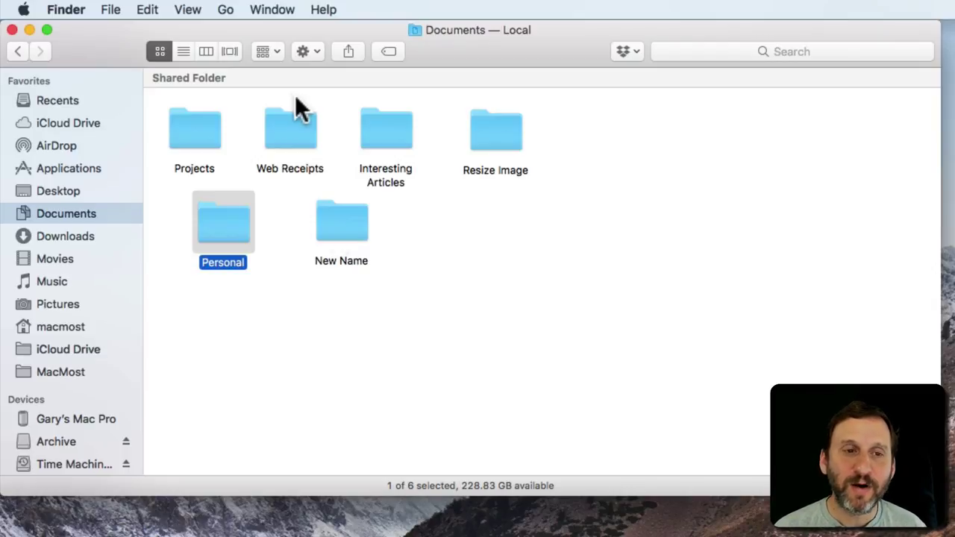
- In column view, move Project A from Projects into Personal, then back into Projects
left_click(183, 51)
left_click(206, 50)
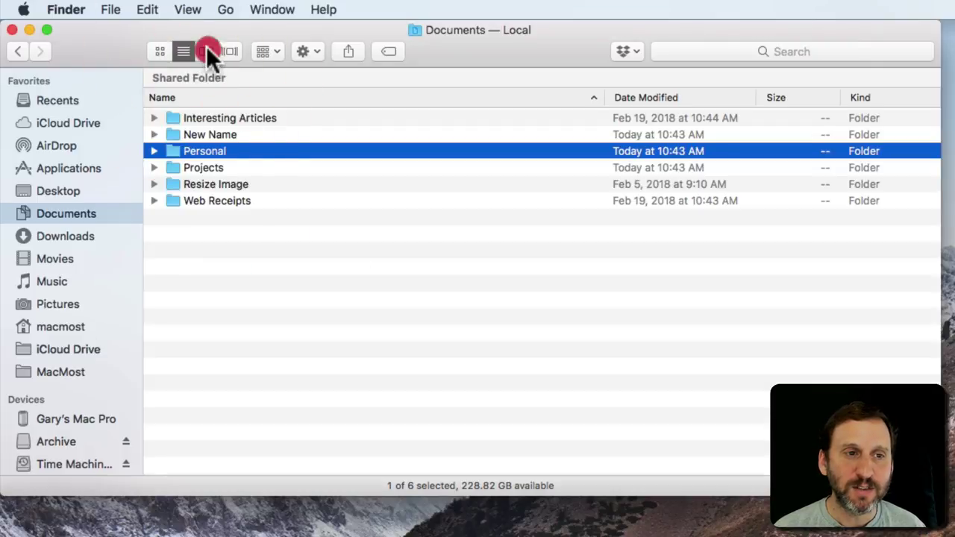
left_click(205, 141)
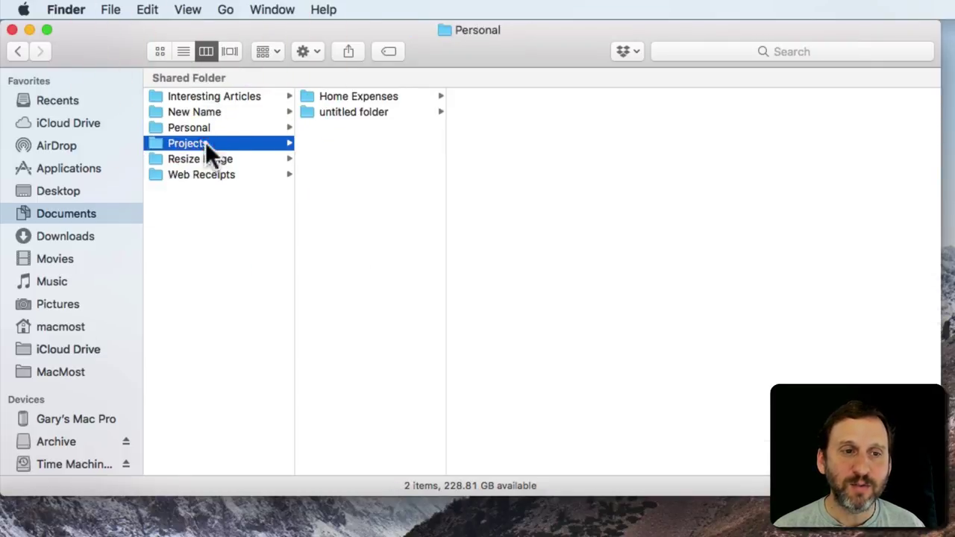
left_click_drag(345, 127, 189, 130)
left_click(190, 126)
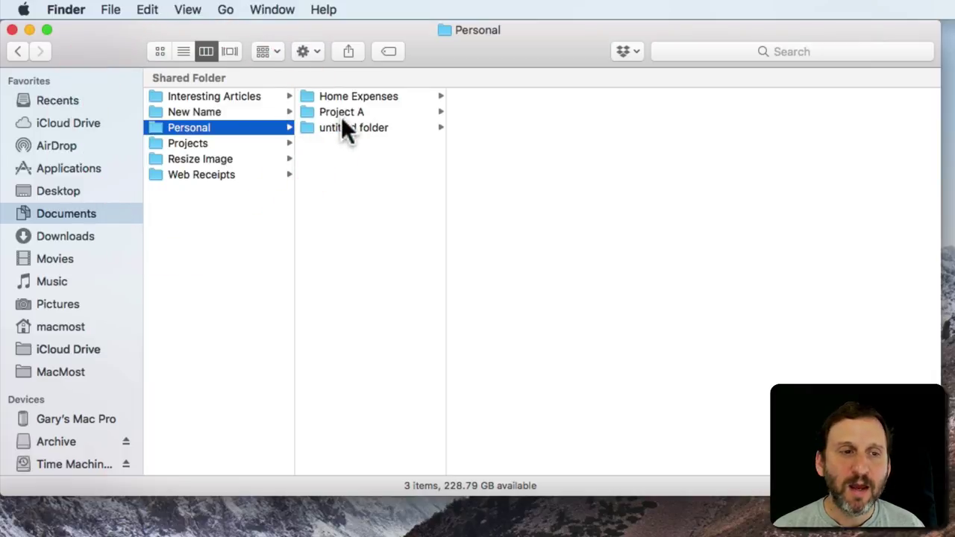
left_click_drag(341, 119, 195, 144)
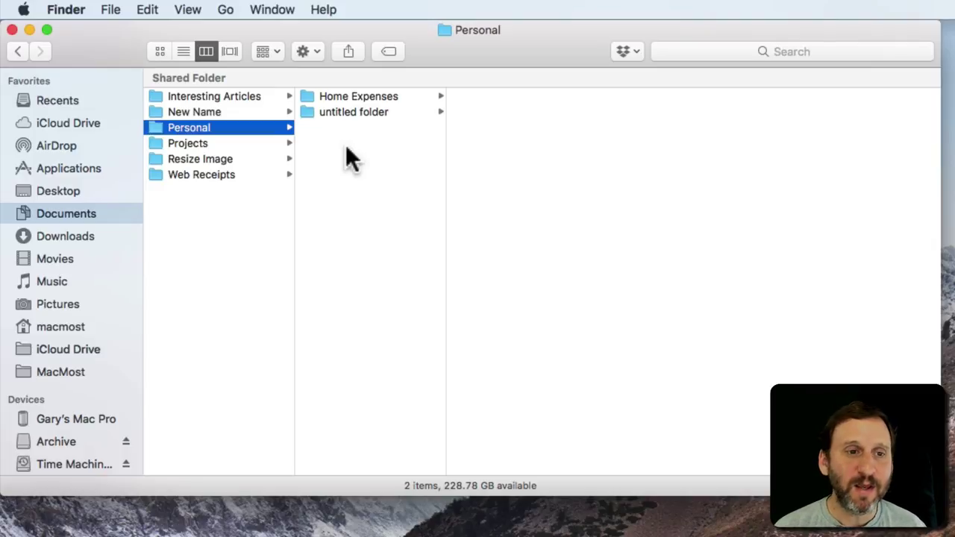
left_click(353, 113)
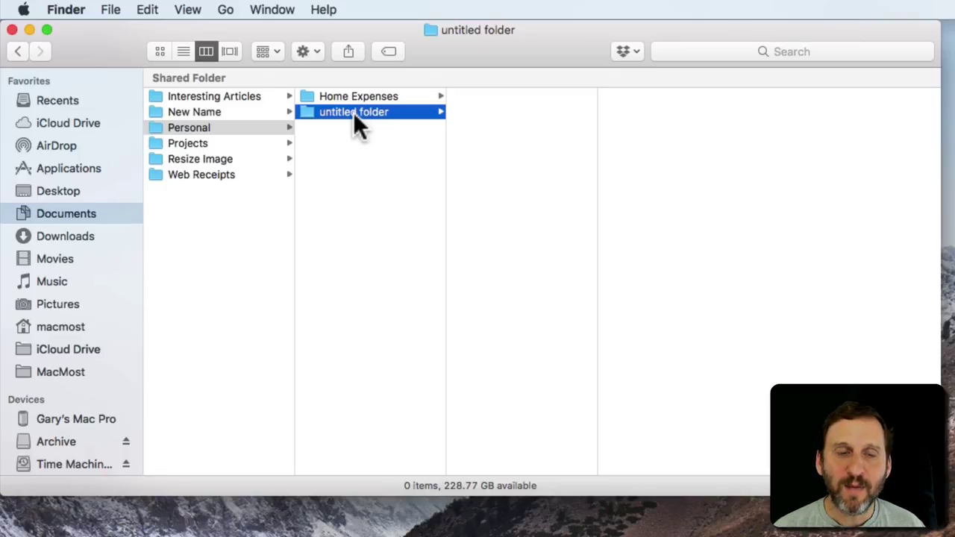
key("super+BackSpace")
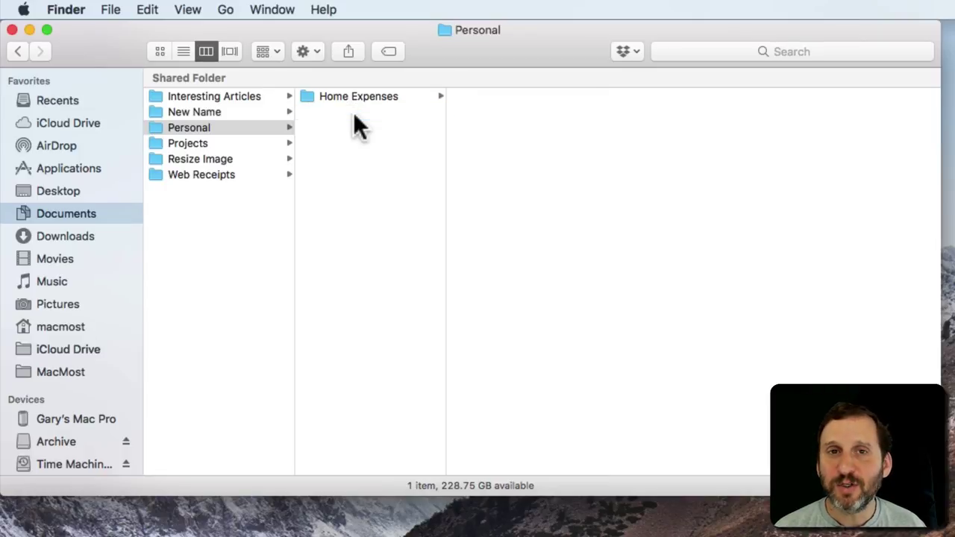
key("super+z")
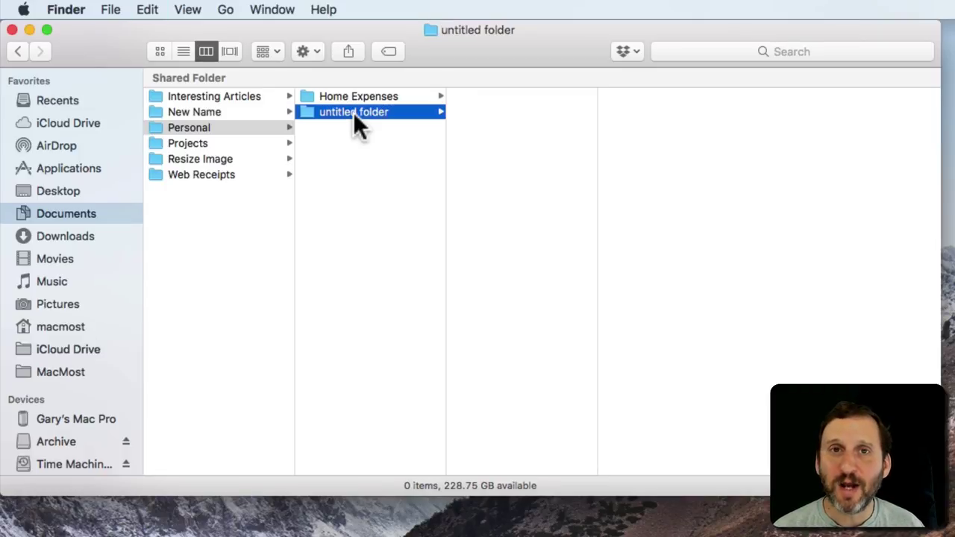